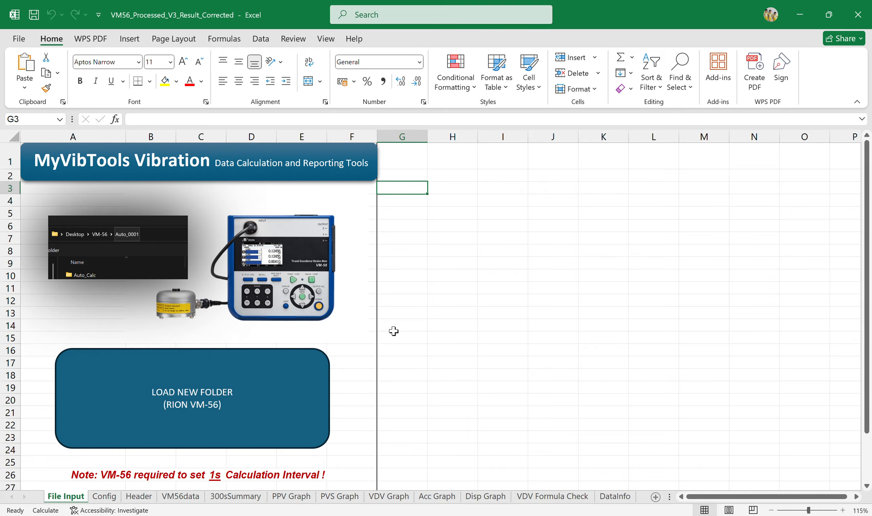
- Import the VM-56 session folder Auto_0004 from Desktop > VM-56 Reporting Software, replacing the existing DataInfo and VM56data contents
left_click(230, 389)
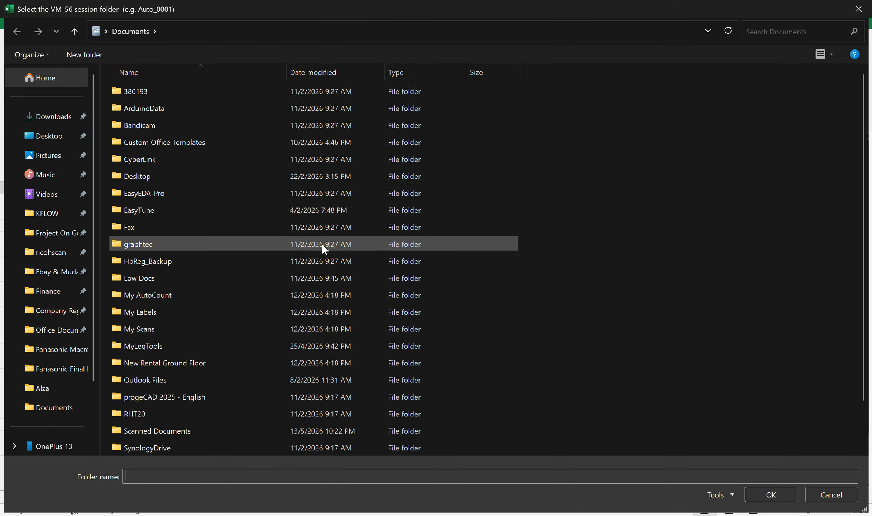
left_click(50, 139)
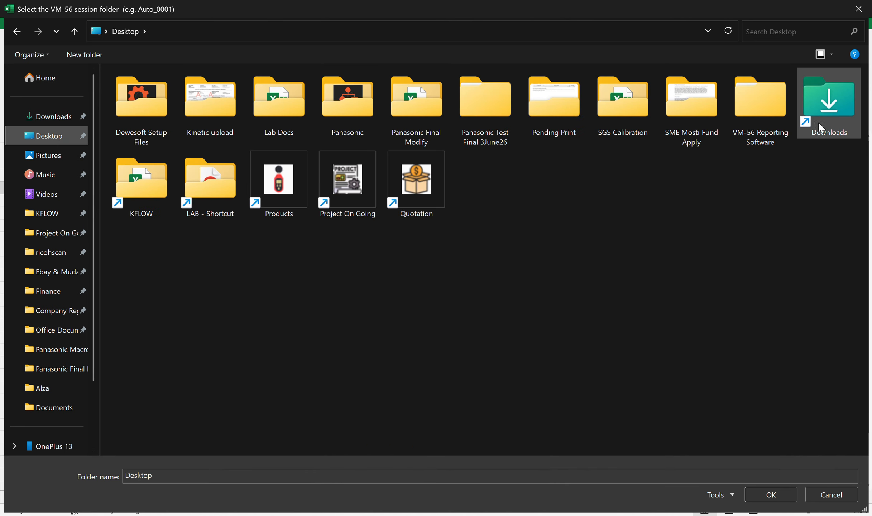
double_click(760, 104)
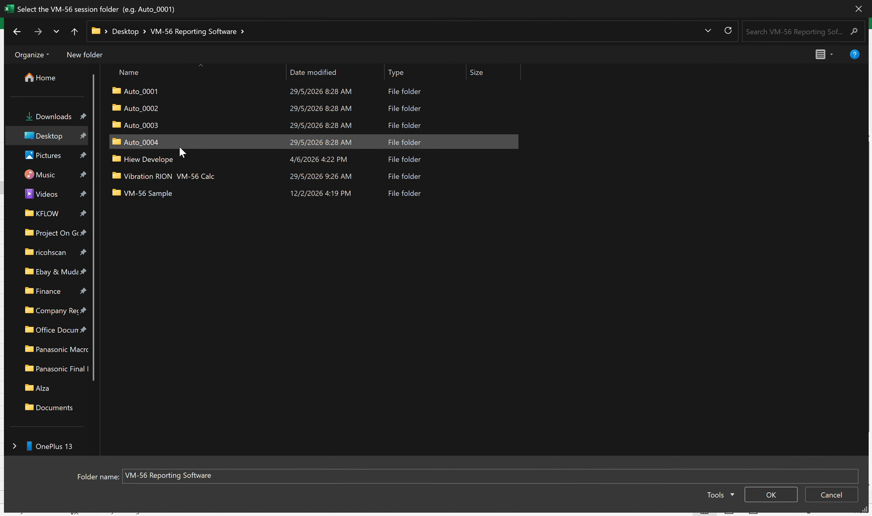
mouse_move(179, 144)
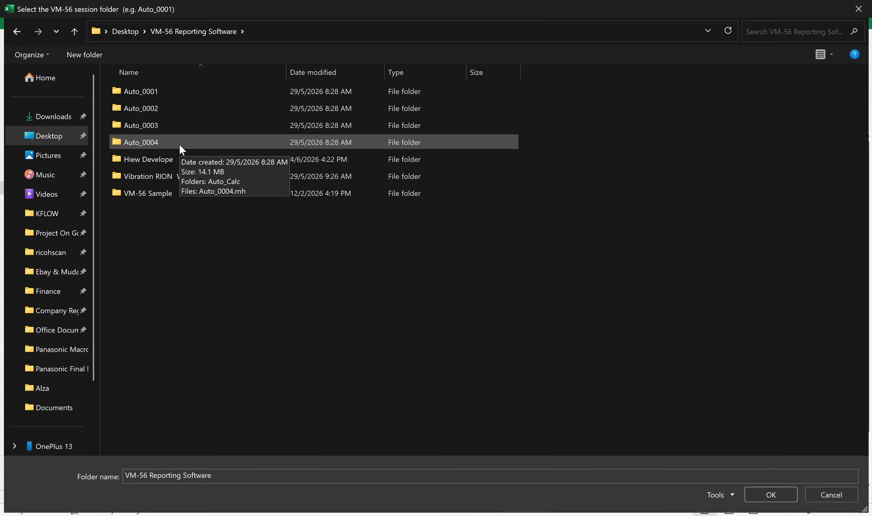
double_click(180, 139)
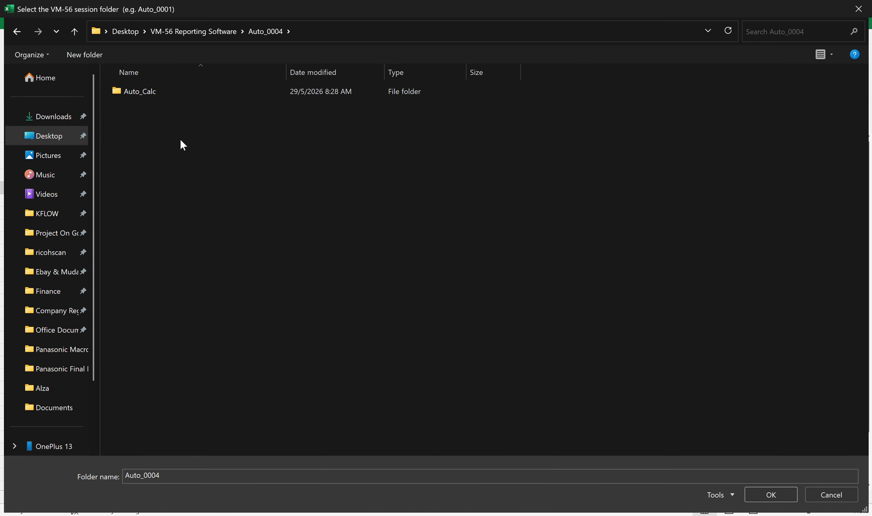
left_click(775, 501)
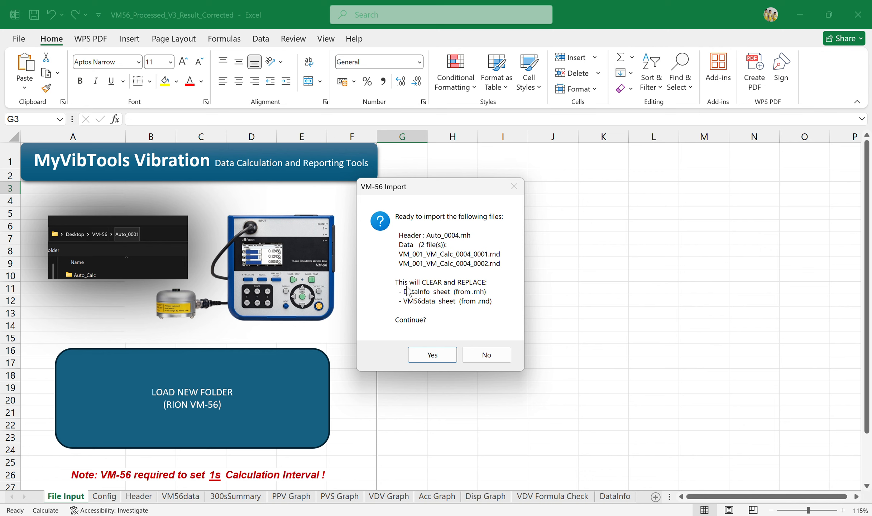
left_click(433, 355)
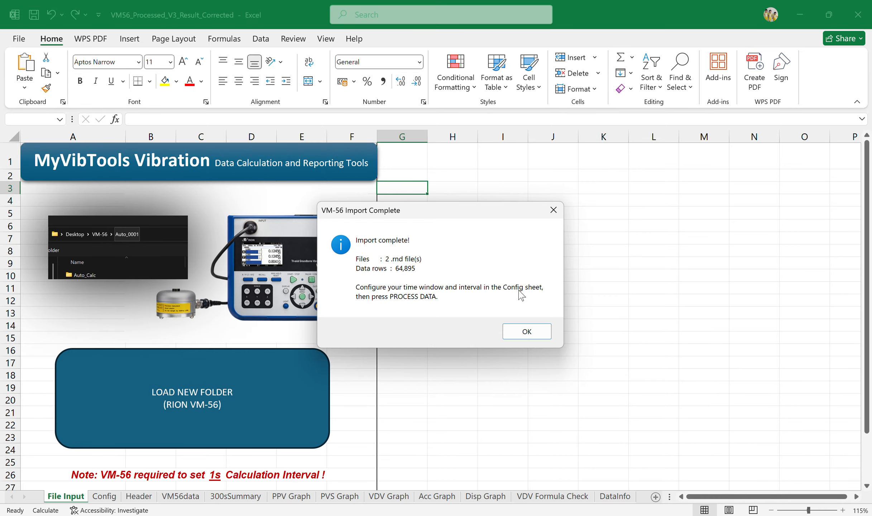
left_click(526, 331)
- Set the calculation interval on the Config sheet to 100 with the unit Second
left_click(105, 497)
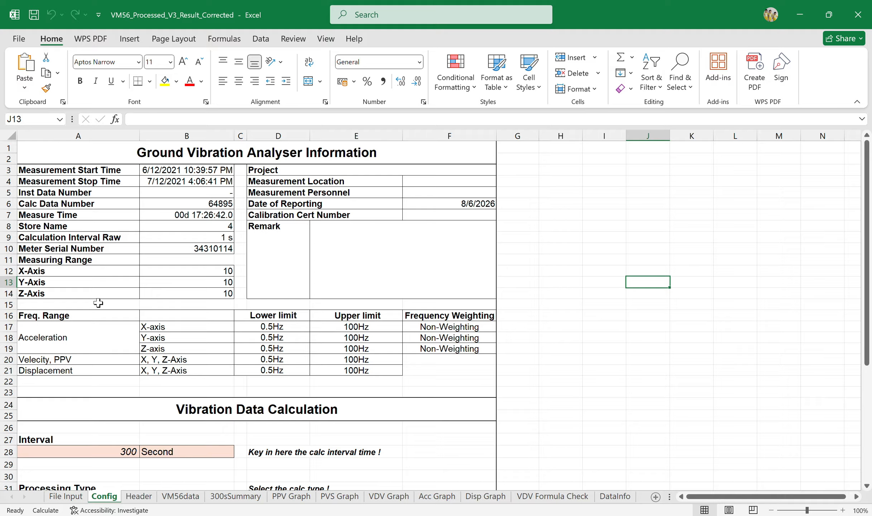
scroll(264, 319, "down", 1)
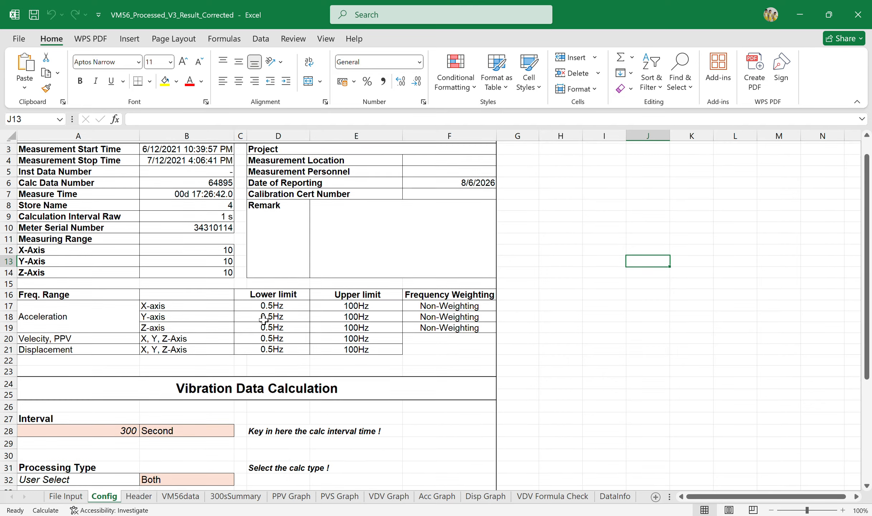
scroll(264, 319, "down", 4)
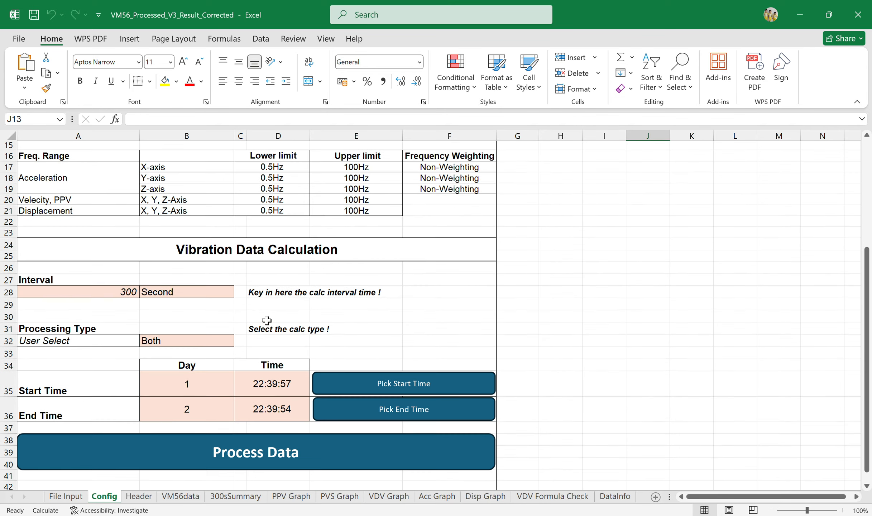
double_click(128, 289)
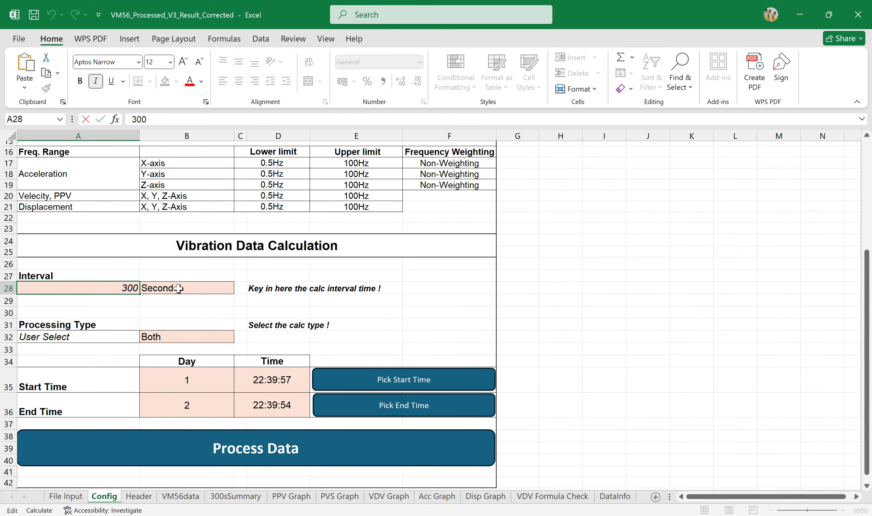
key("BackSpace")
type("1")
key("Return")
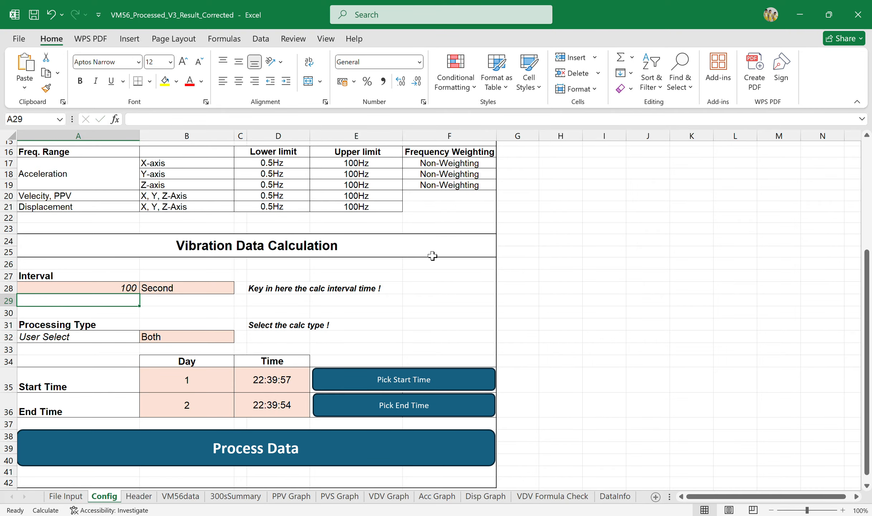
left_click(206, 291)
left_click(239, 289)
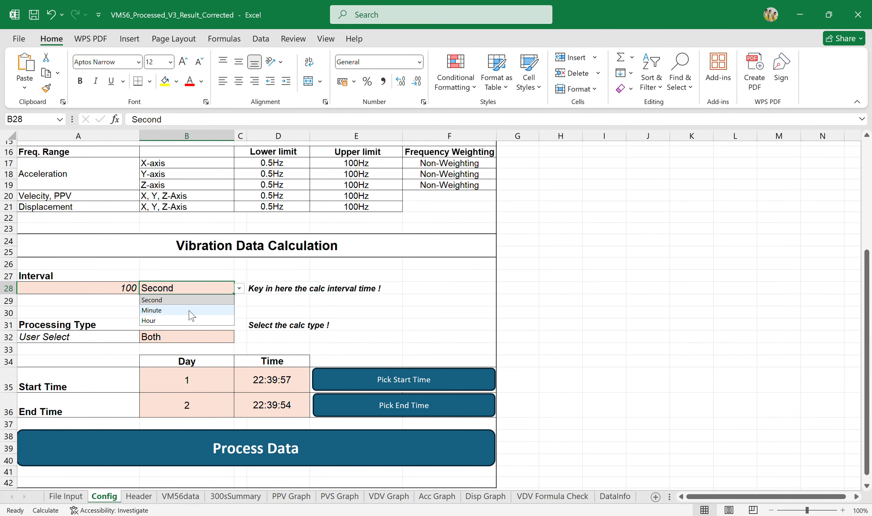
left_click(197, 301)
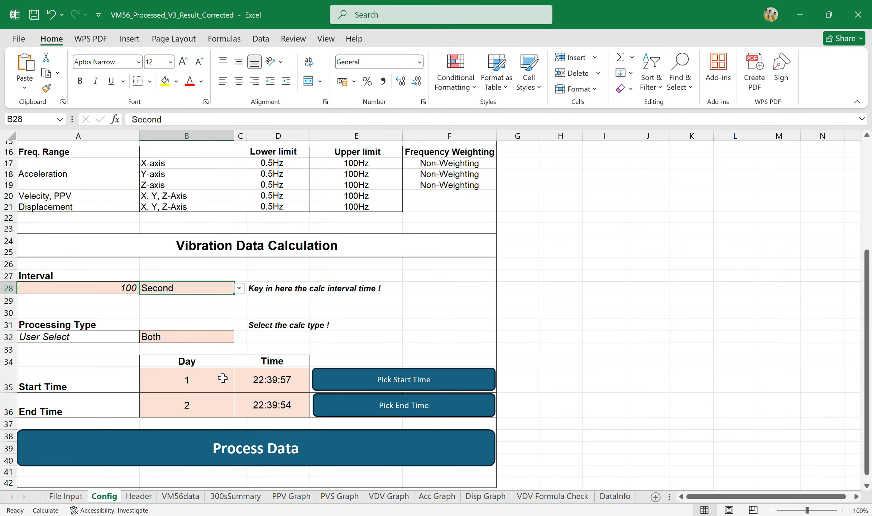
- Set the calculation's start time to Day 1 at 22:40:00
left_click(405, 383)
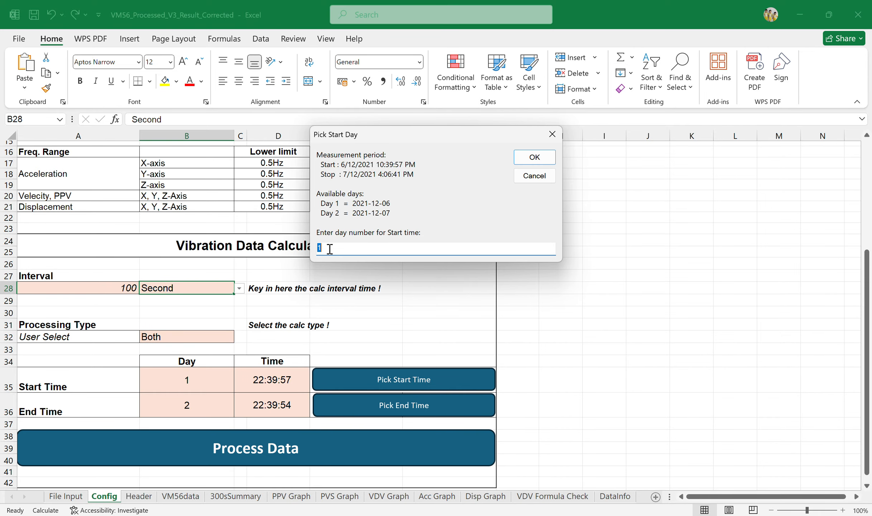
left_click(541, 159)
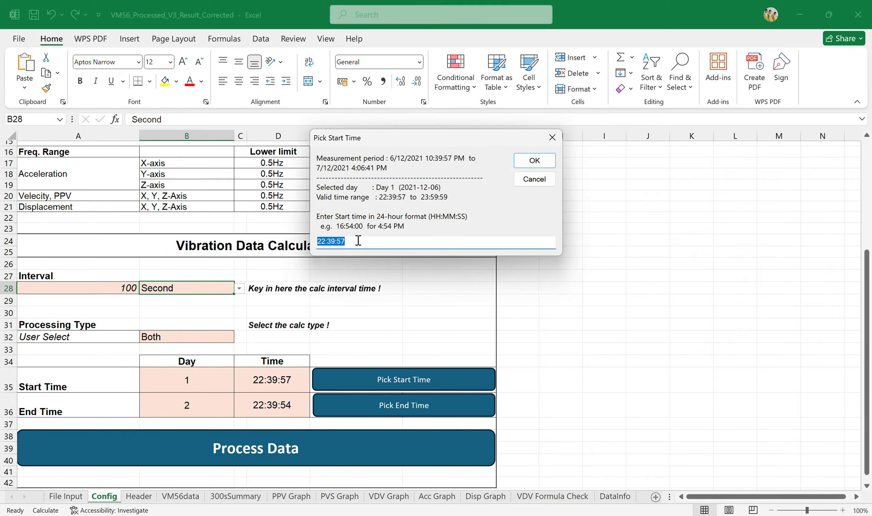
left_click(335, 242)
key("BackSpace")
type("40")
left_click(528, 163)
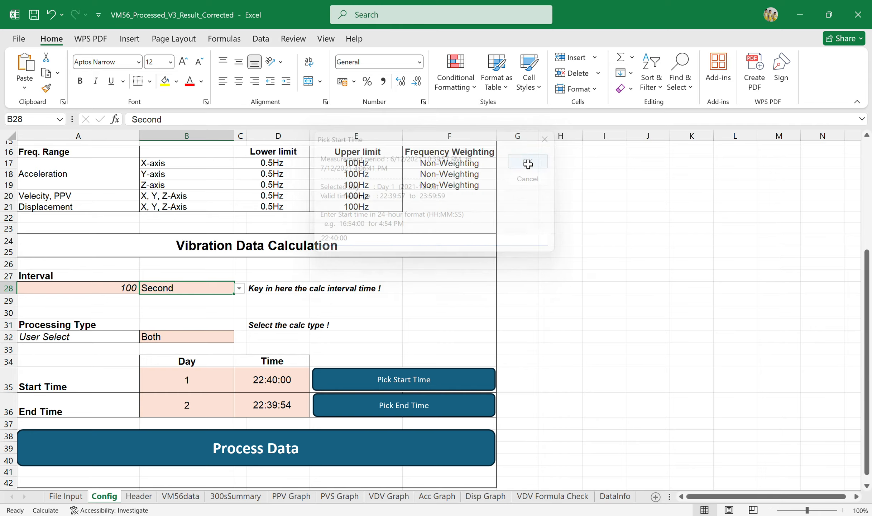
- Set the calculation's end time to Day 2 at 16:00:00
left_click(392, 406)
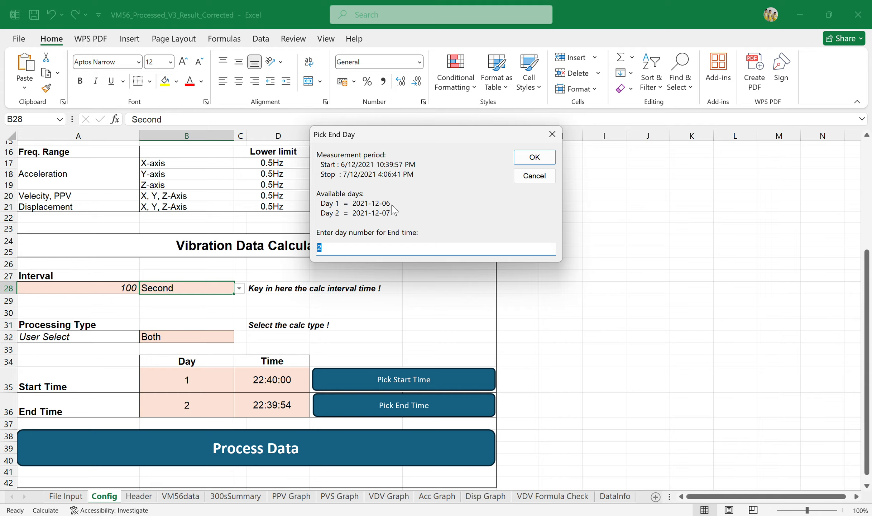
left_click(534, 158)
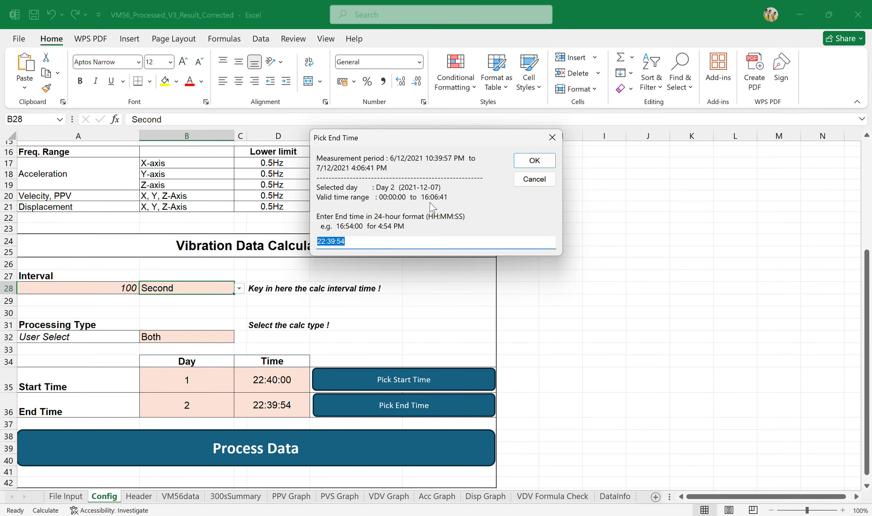
left_click_drag(327, 242, 312, 247)
type("16")
key("Delete")
key("Delete")
type("00:00")
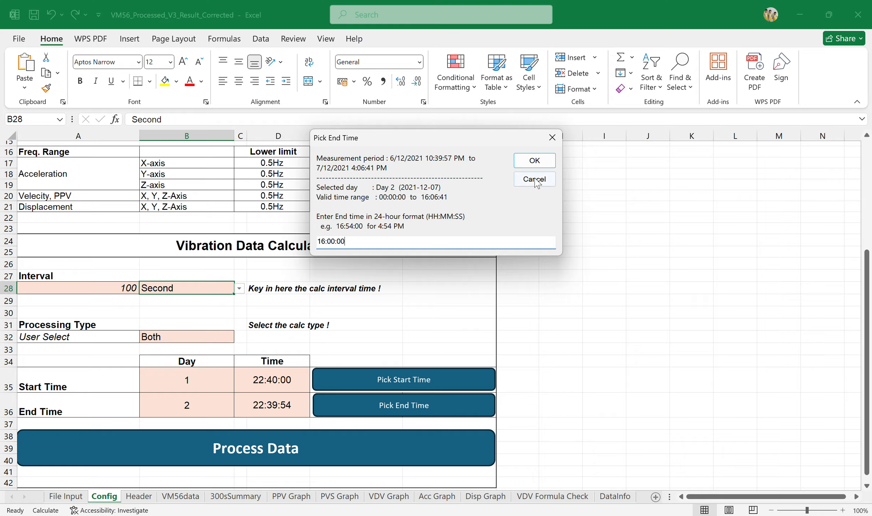
left_click(528, 164)
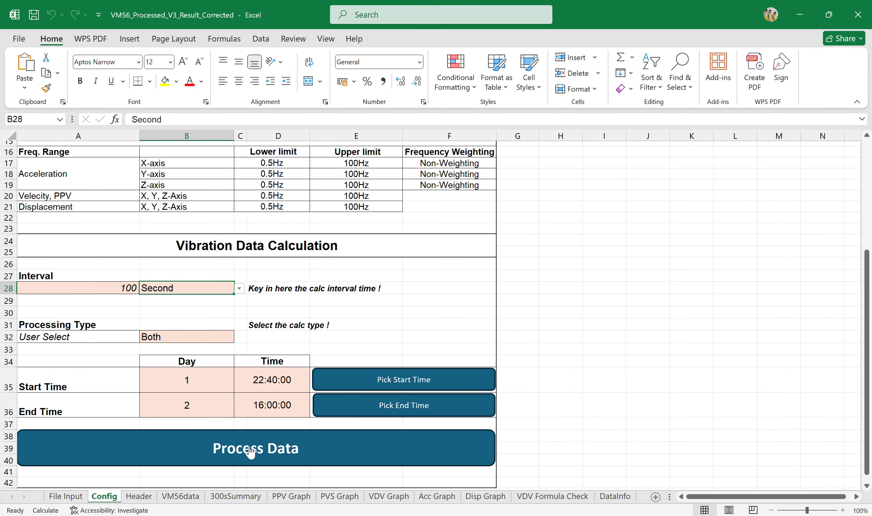
- Process the vibration data with the configured interval, processing type and time window
left_click(274, 450)
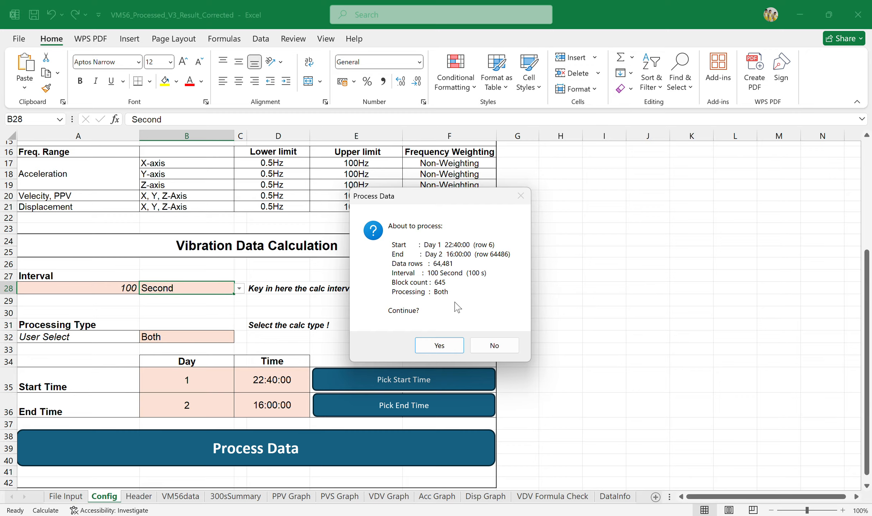
left_click(438, 345)
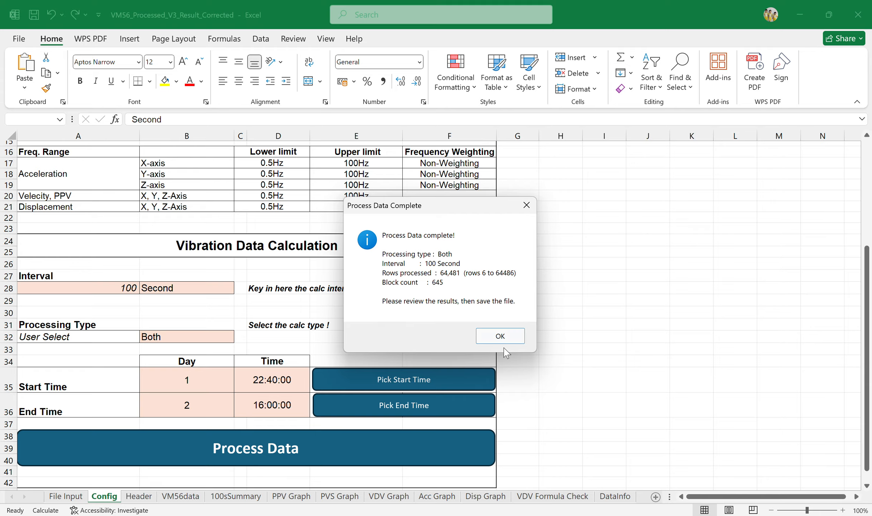
left_click(501, 337)
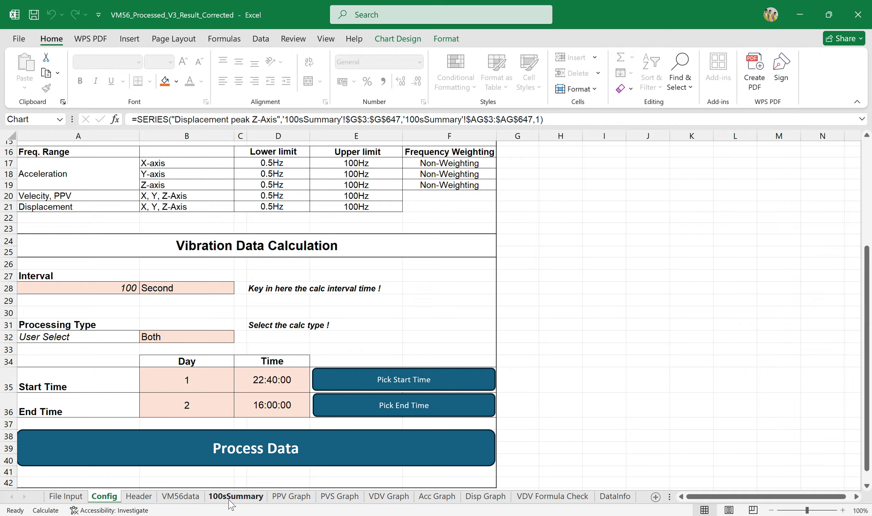
- Review the Header sheet's measurement report down to the single period vibration data calculation table
left_click(196, 502)
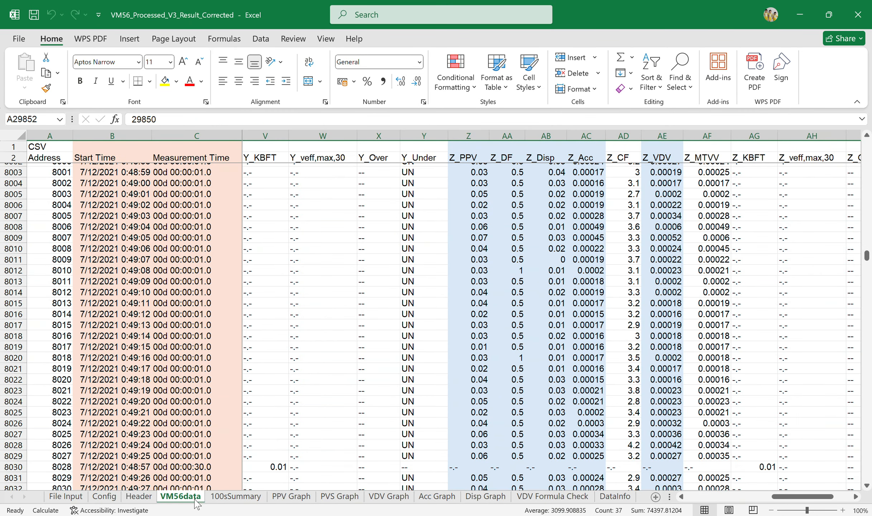
left_click(139, 497)
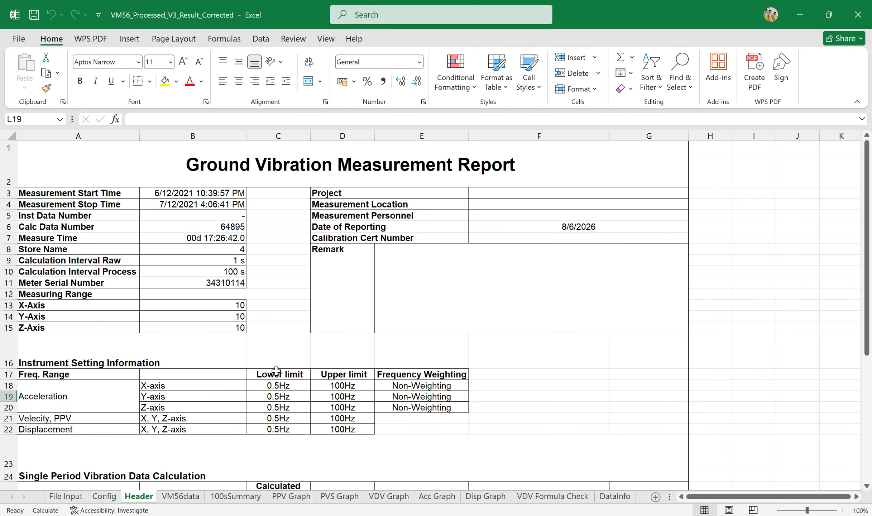
scroll(274, 348, "down", 7)
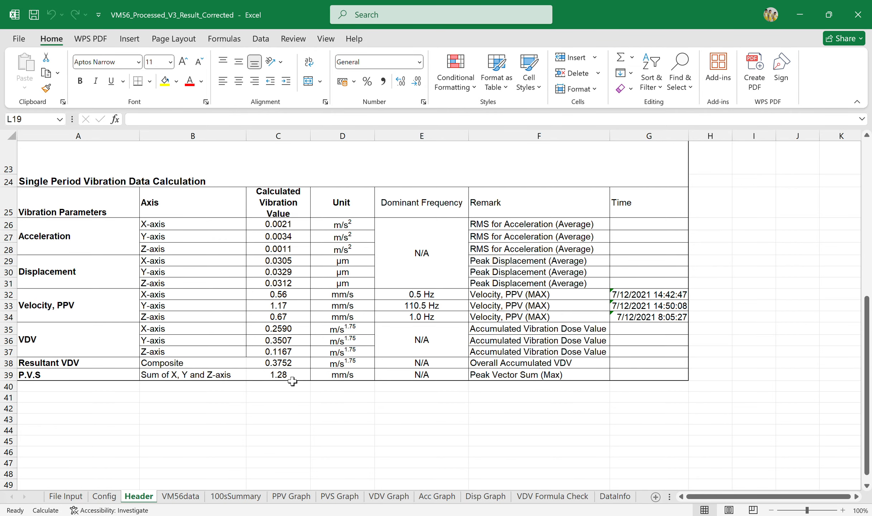
- Check the VM56data sheet briefly and examine the 100sSummary sheet's aggregated blocks from the first row to the last
left_click(181, 496)
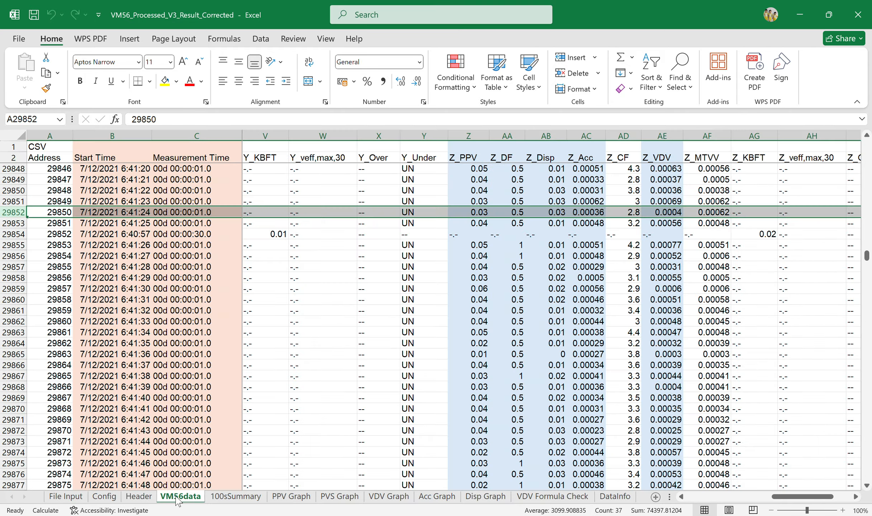
left_click(240, 495)
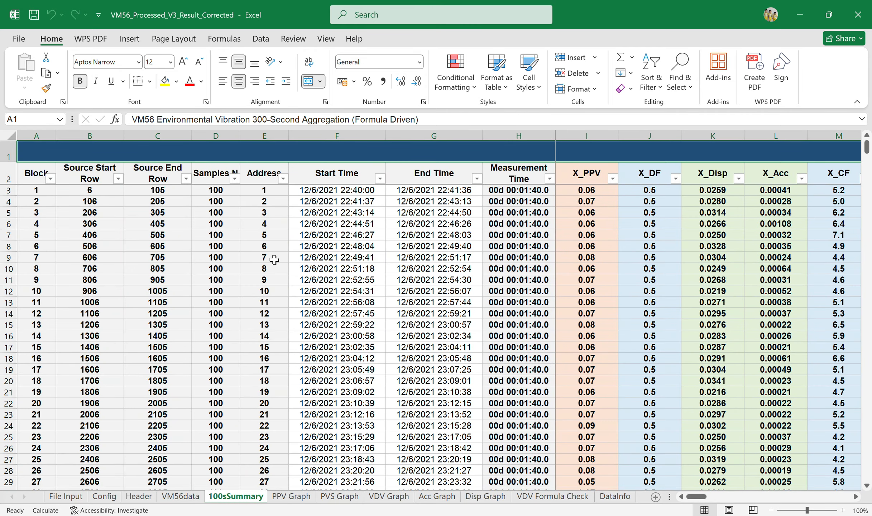
scroll(456, 345, "down", 1)
scroll(457, 346, "down", 15)
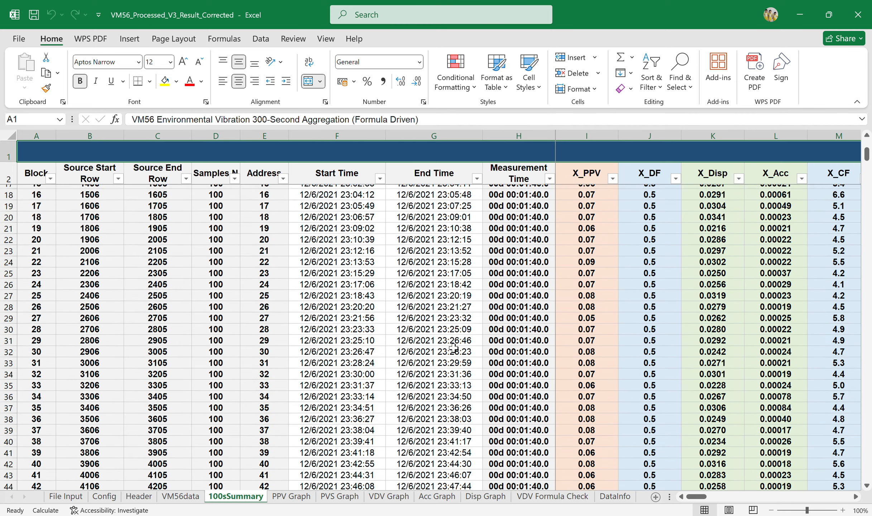
left_click_drag(870, 184, 868, 497)
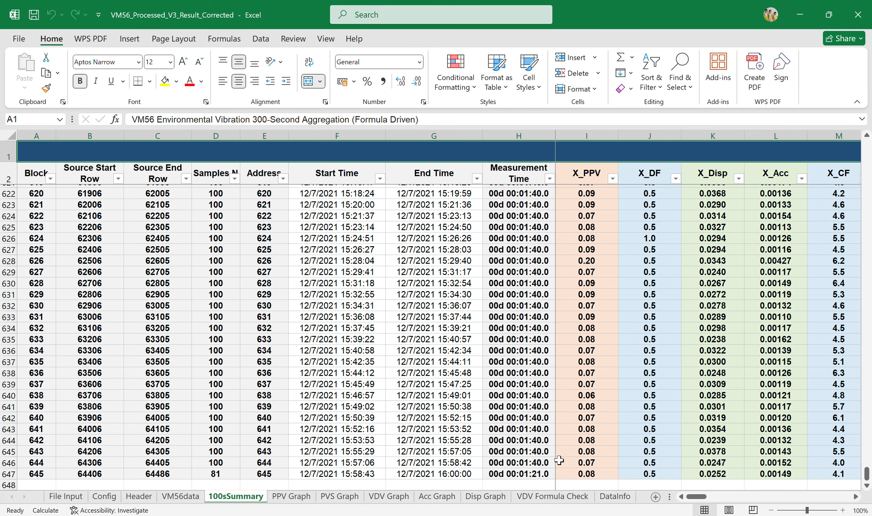
mouse_move(699, 499)
left_mouse_down()
mouse_move(854, 474)
mouse_move(699, 498)
left_mouse_up()
- Examine the DIN 4150-3 vibration graph and its building limit table on the PPV Graph sheet
left_click(288, 496)
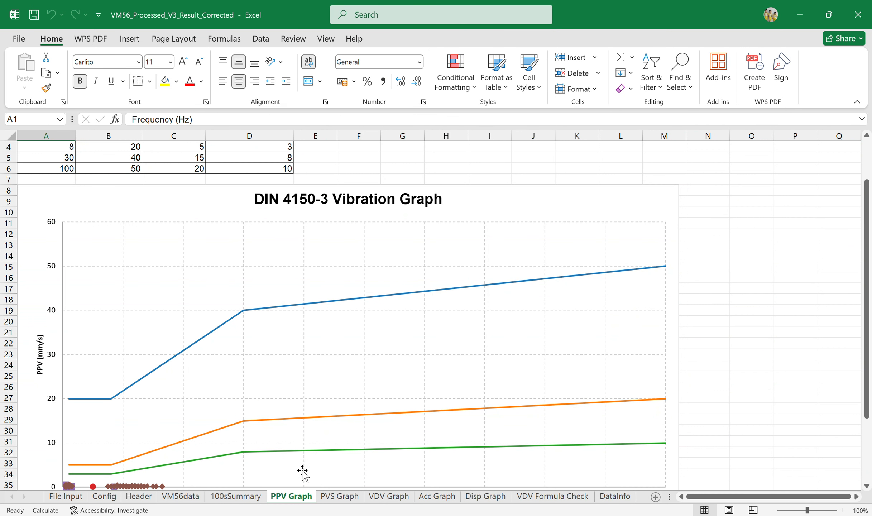
scroll(291, 353, "down", 3)
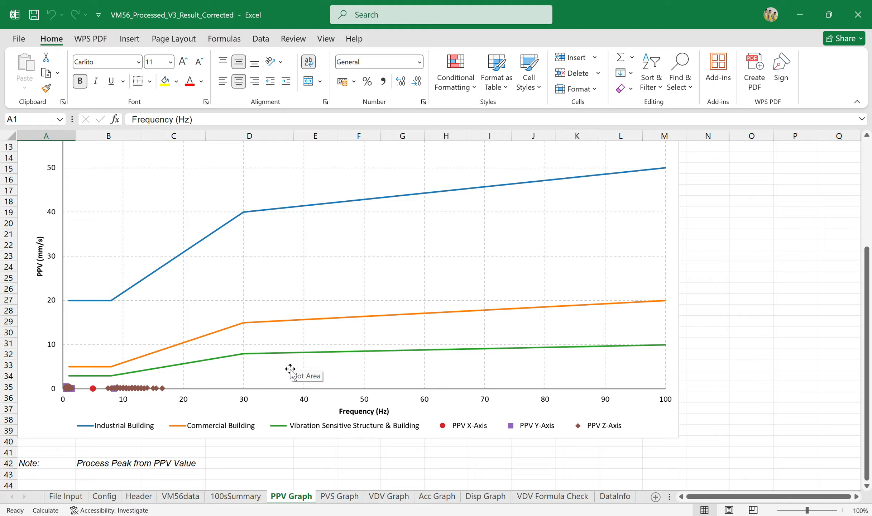
scroll(292, 362, "up", 3)
scroll(291, 364, "up", 1)
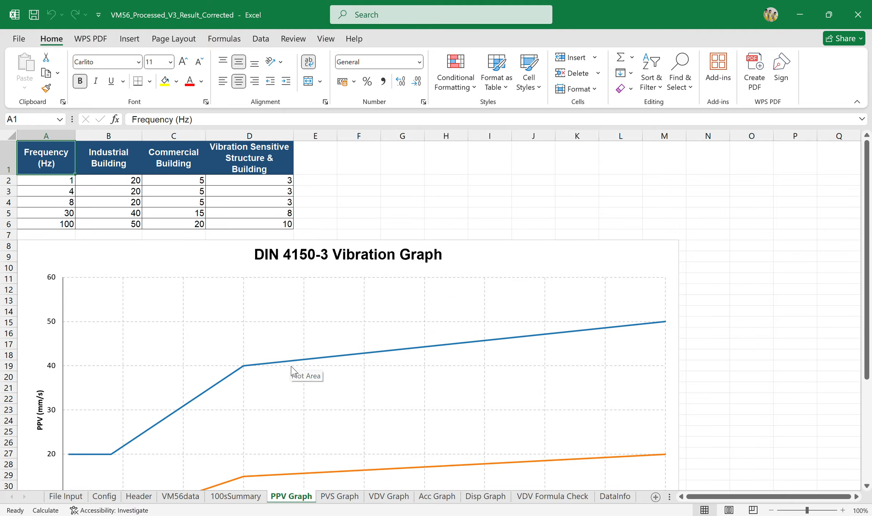
scroll(291, 368, "down", 7)
scroll(289, 366, "up", 5)
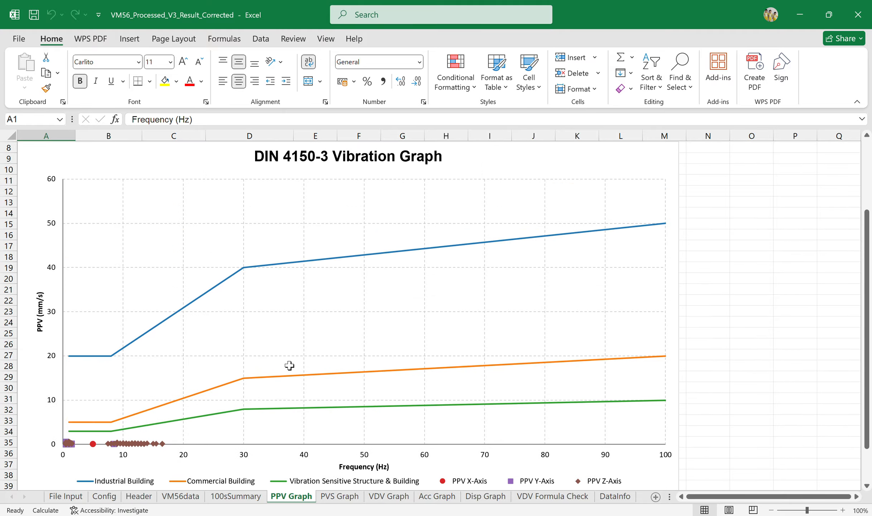
- Finish viewing the PPV graph, and examine the P.V.S vs Time chart and the X-, Y- and Z-axis VDV charts
scroll(289, 366, "down", 3)
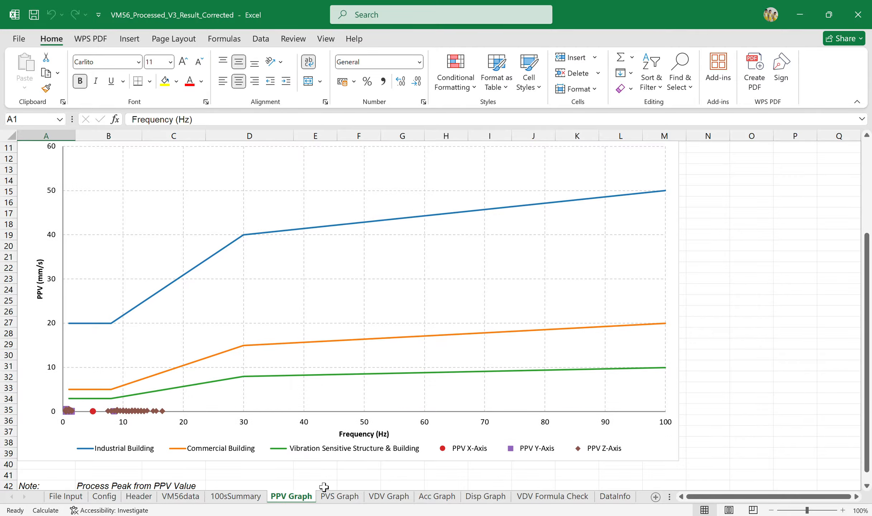
left_click(340, 498)
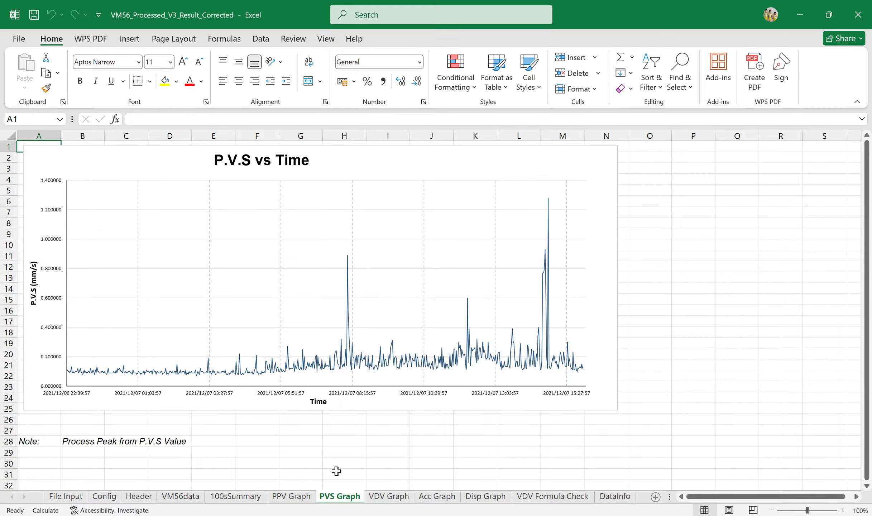
left_click(394, 498)
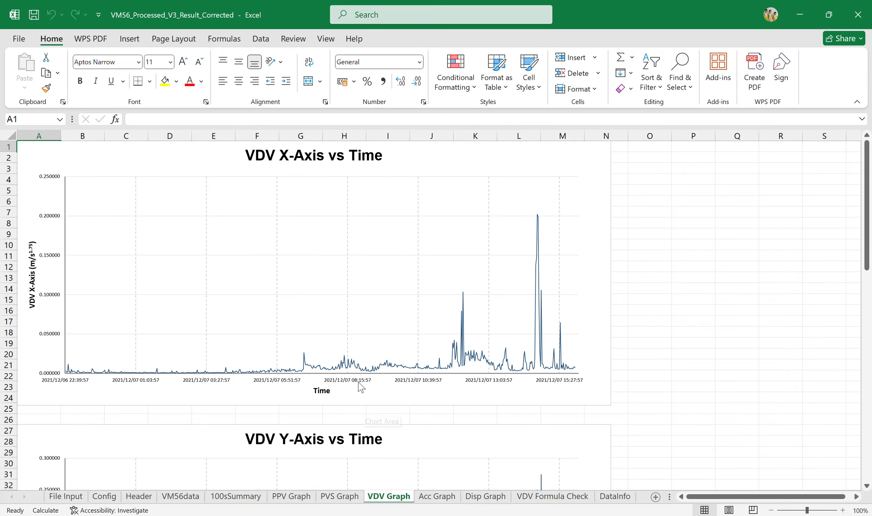
scroll(357, 403, "down", 10)
scroll(356, 405, "down", 9)
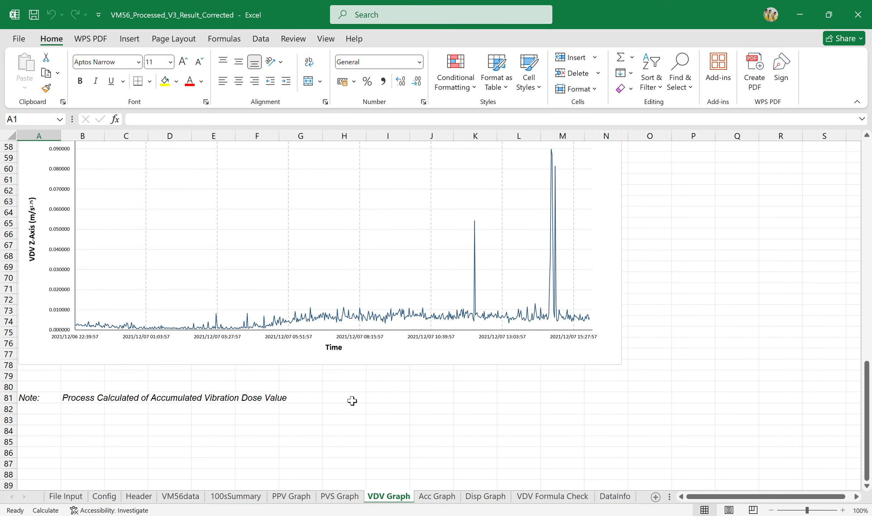
- Examine the X-, Y- and Z-axis charts on the Acc Graph and Disp Graph sheets
left_click(432, 498)
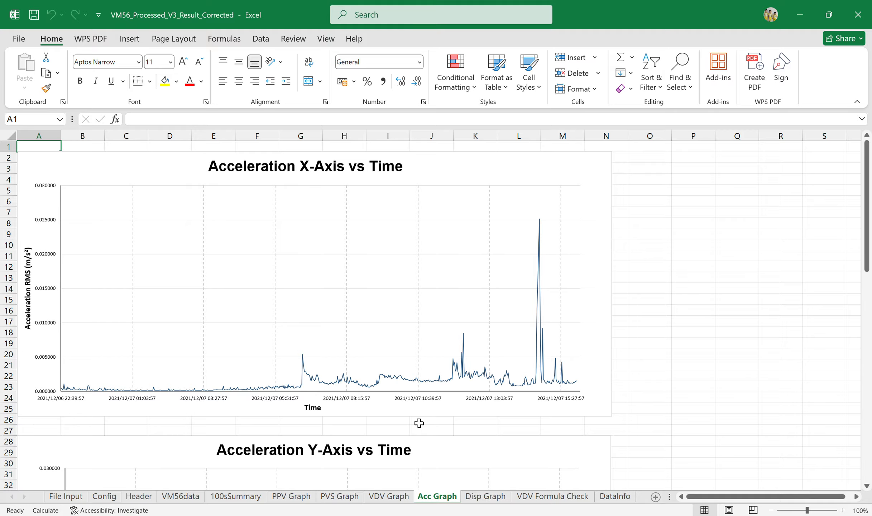
scroll(414, 422, "down", 12)
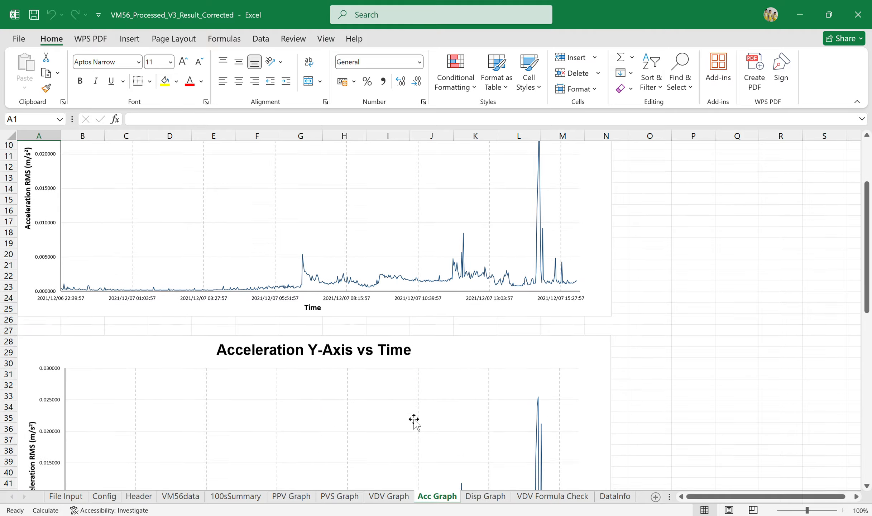
scroll(414, 423, "down", 6)
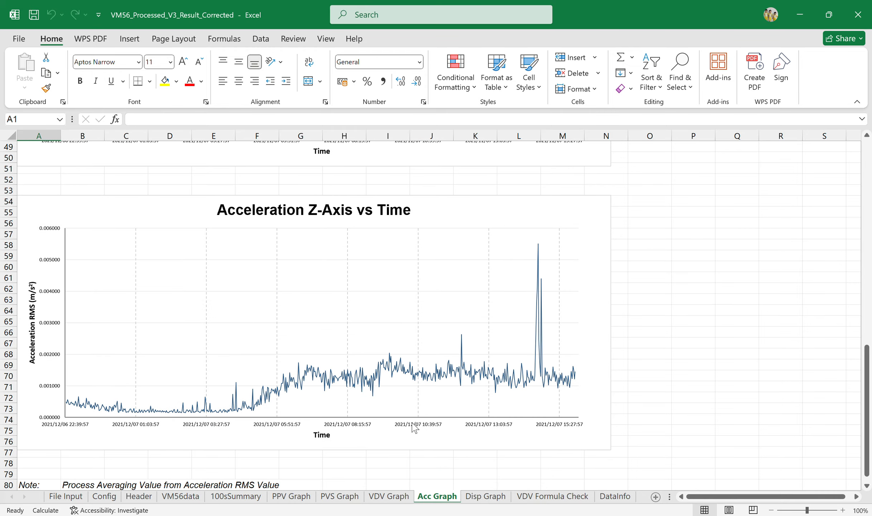
left_click(485, 496)
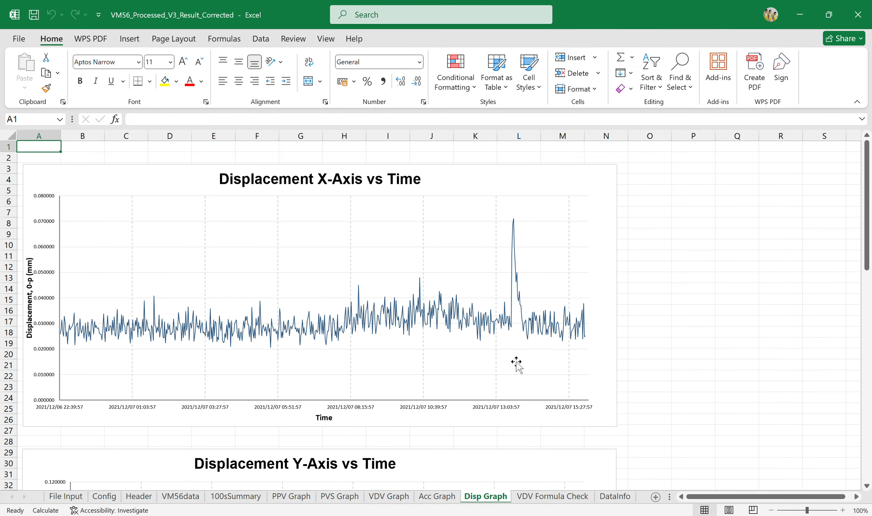
scroll(629, 308, "down", 19)
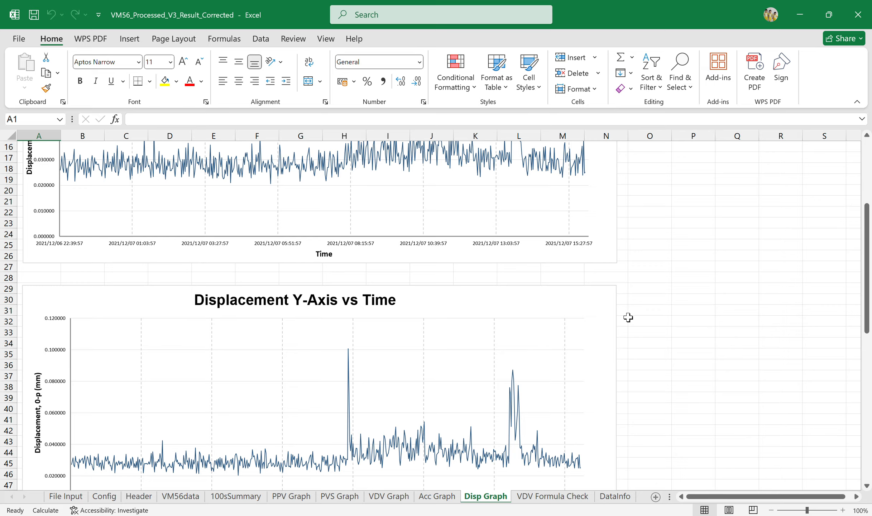
scroll(628, 317, "up", 14)
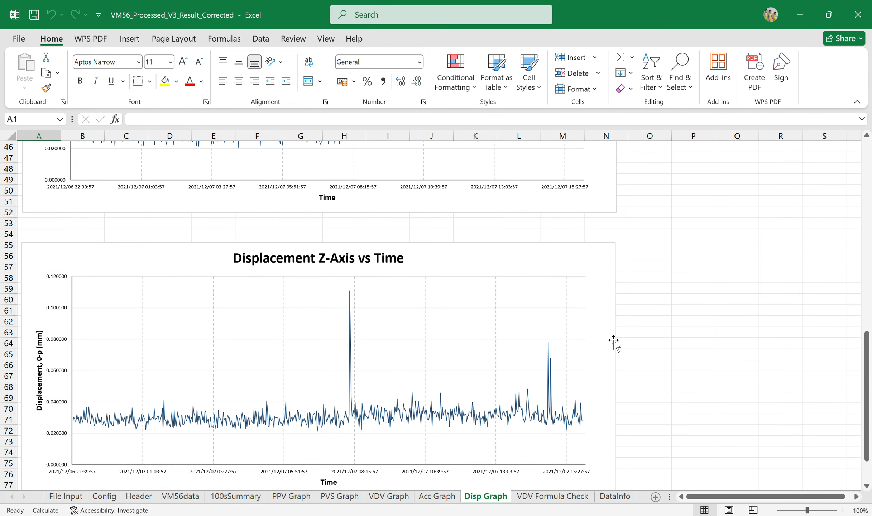
- Check the VDV Formula Check sheet and read through the instrument settings on the DataInfo sheet
left_click(553, 497)
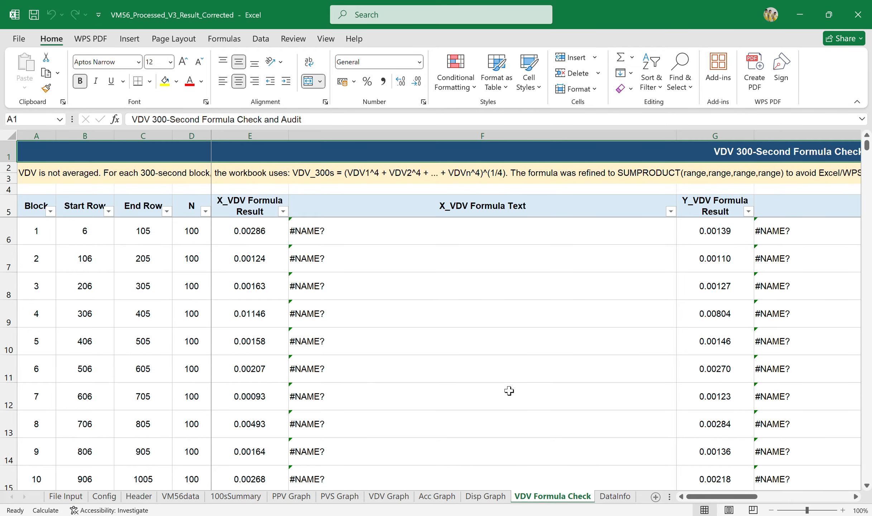
left_click(622, 497)
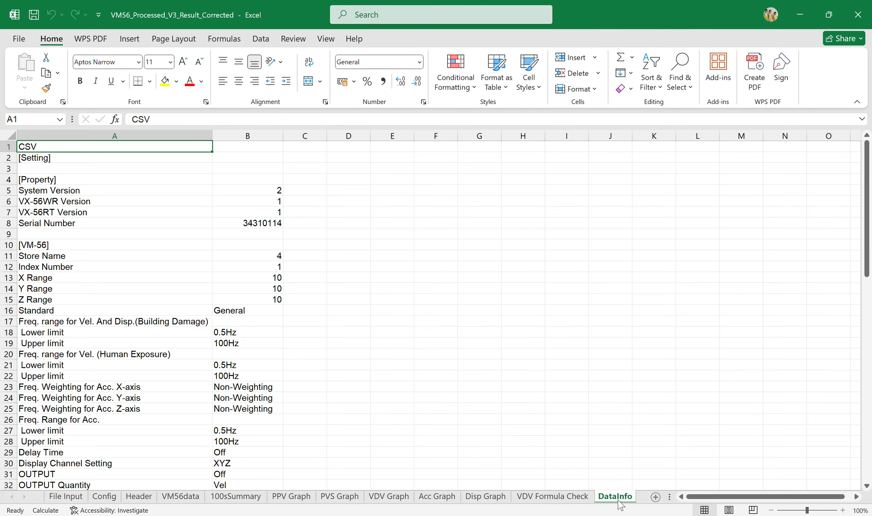
scroll(433, 389, "down", 6)
scroll(433, 399, "down", 15)
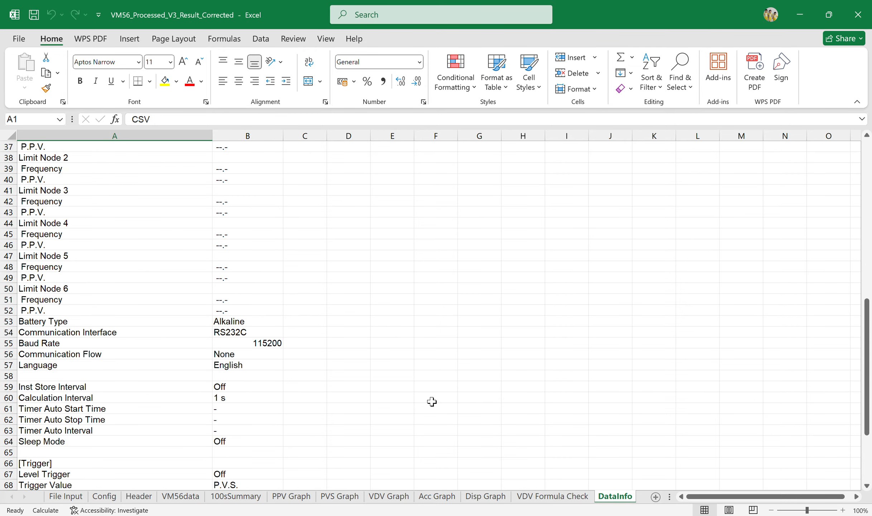
scroll(429, 400, "up", 2)
scroll(428, 397, "up", 19)
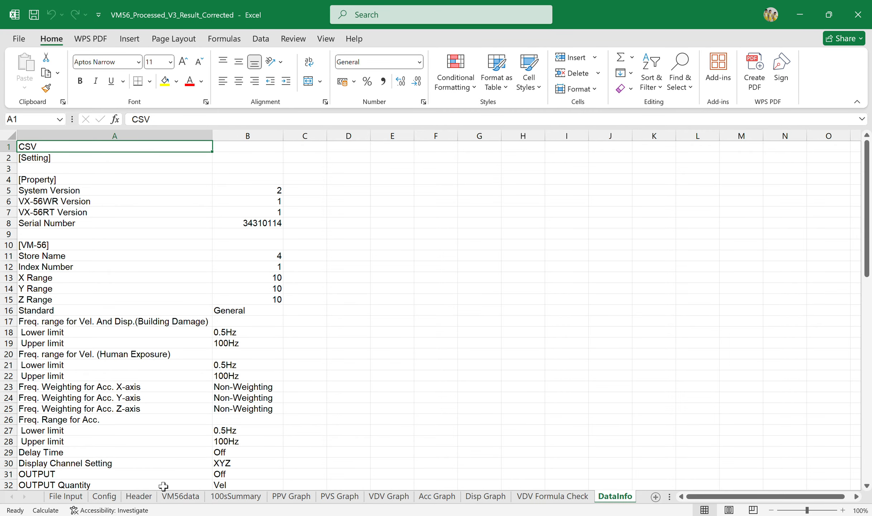
- Return to the start of the Header sheet's report and set up a Save As copy with the Excel Workbook file type
left_click(139, 496)
scroll(147, 475, "up", 7)
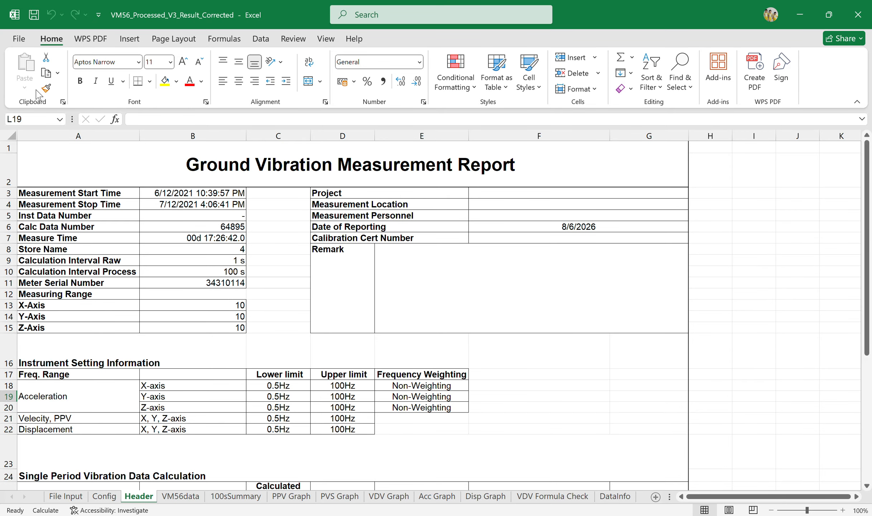
left_click(15, 39)
left_click(50, 225)
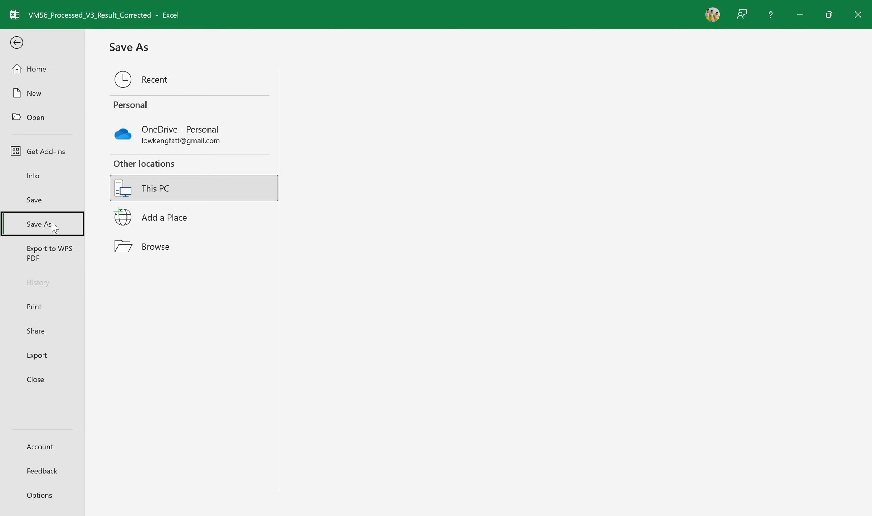
left_click(178, 256)
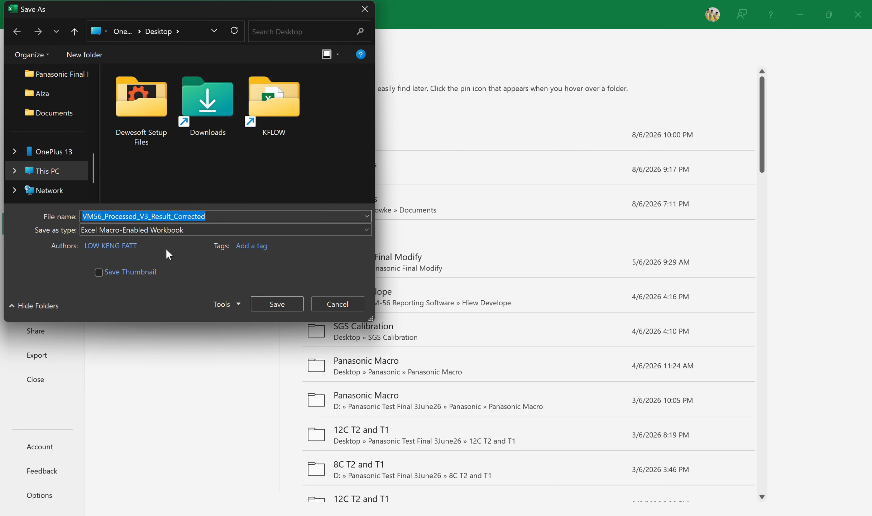
left_click(142, 231)
left_click(141, 240)
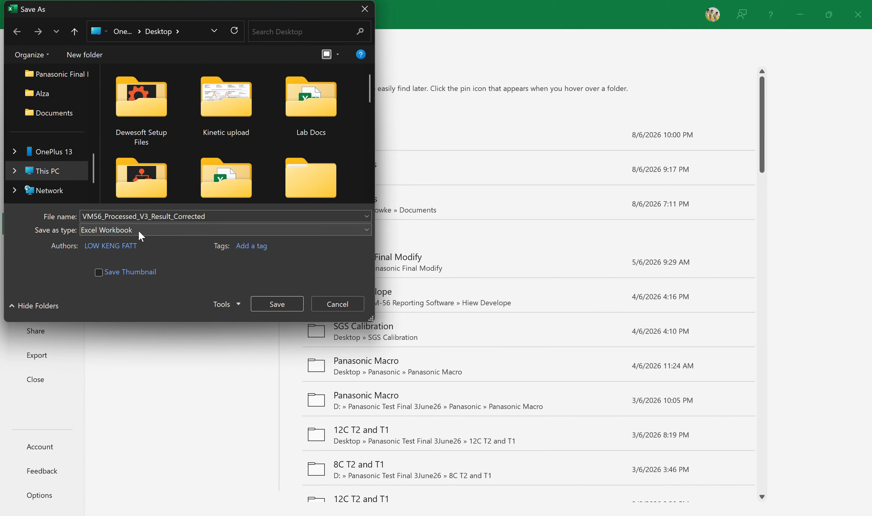
- Change the copy's file name to VM56 Test 123
left_click(145, 219)
left_click_drag(105, 219, 246, 225)
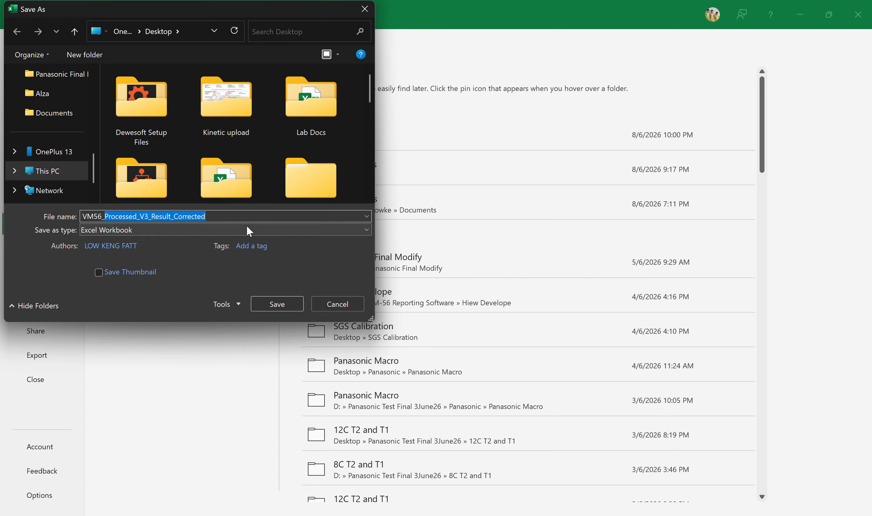
key("BackSpace")
key("Escape")
type("Test 123")
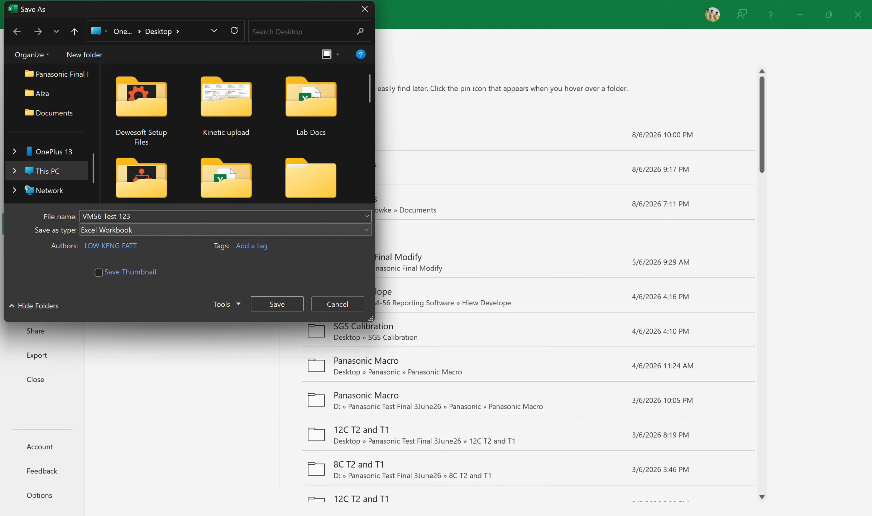
- Choose the Desktop as the destination folder and save the workbook copy there
scroll(31, 179, "down", 1)
scroll(55, 154, "up", 3)
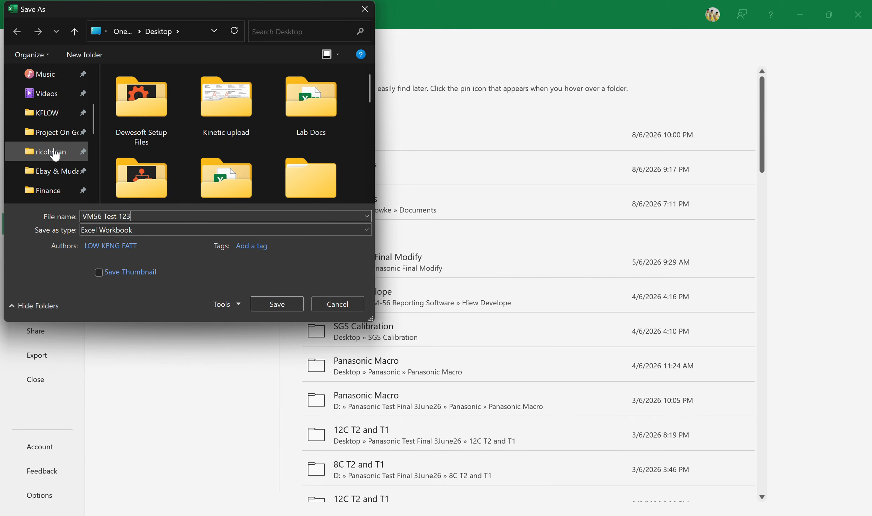
scroll(54, 154, "up", 3)
left_click(55, 156)
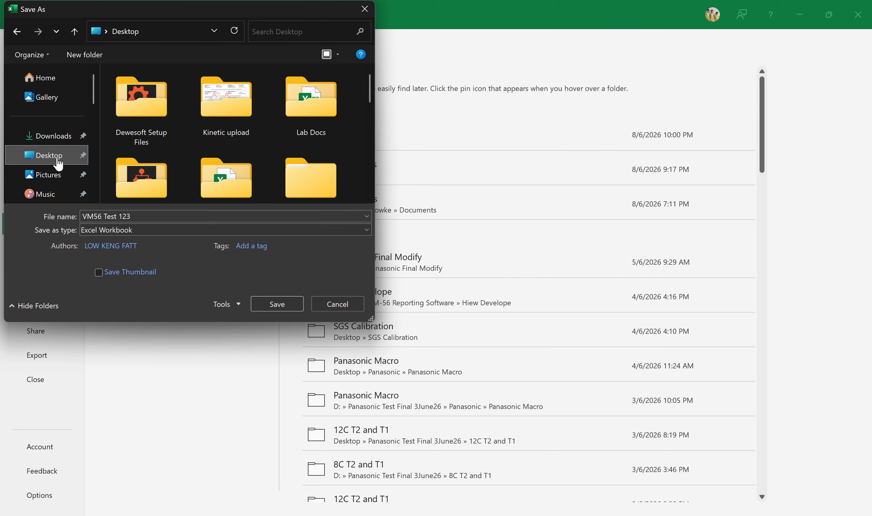
left_click(296, 303)
left_click(395, 329)
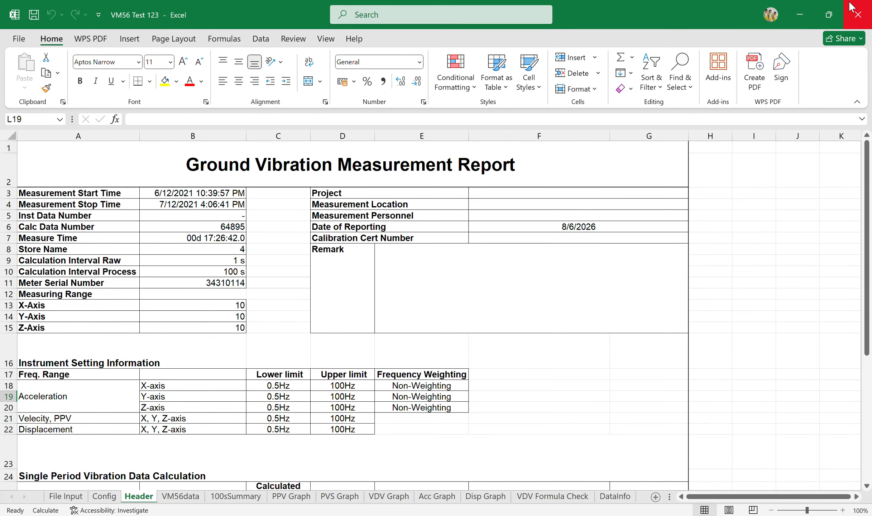
- Minimize the workbook window and locate the saved VM56 Test 123 file on the desktop
left_click(799, 14)
left_click(217, 349)
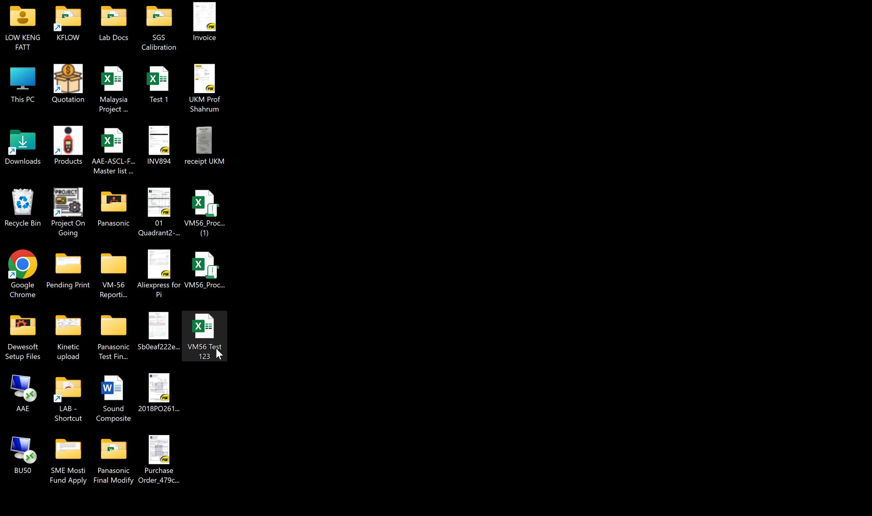